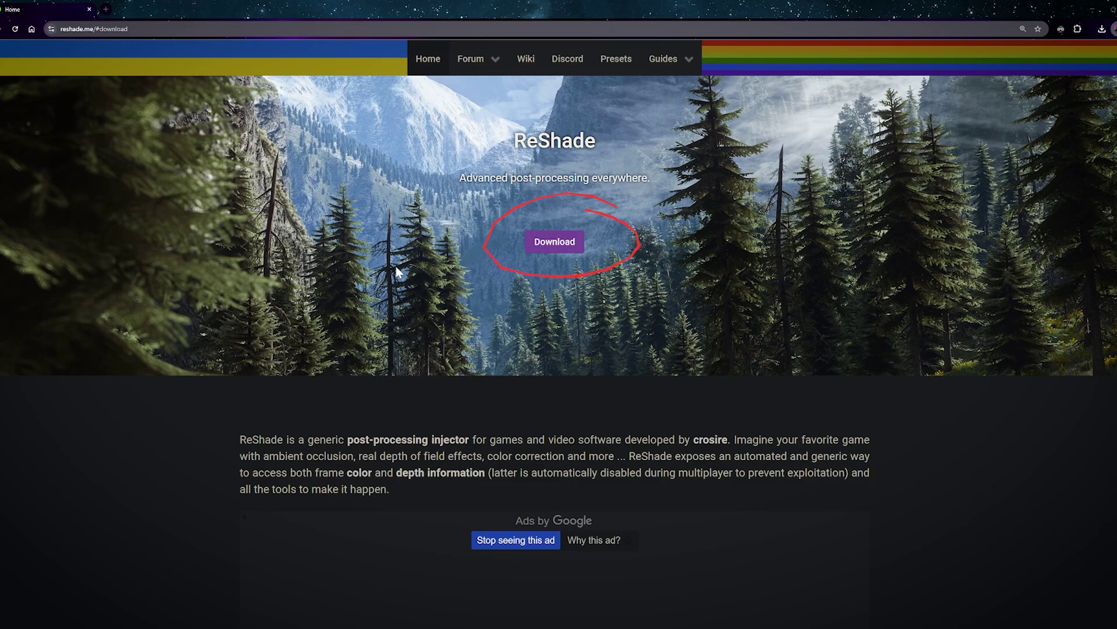
- Download the standard ReShade 6.3.3 installer from the ReShade site and save it under its suggested file name
click(537, 256)
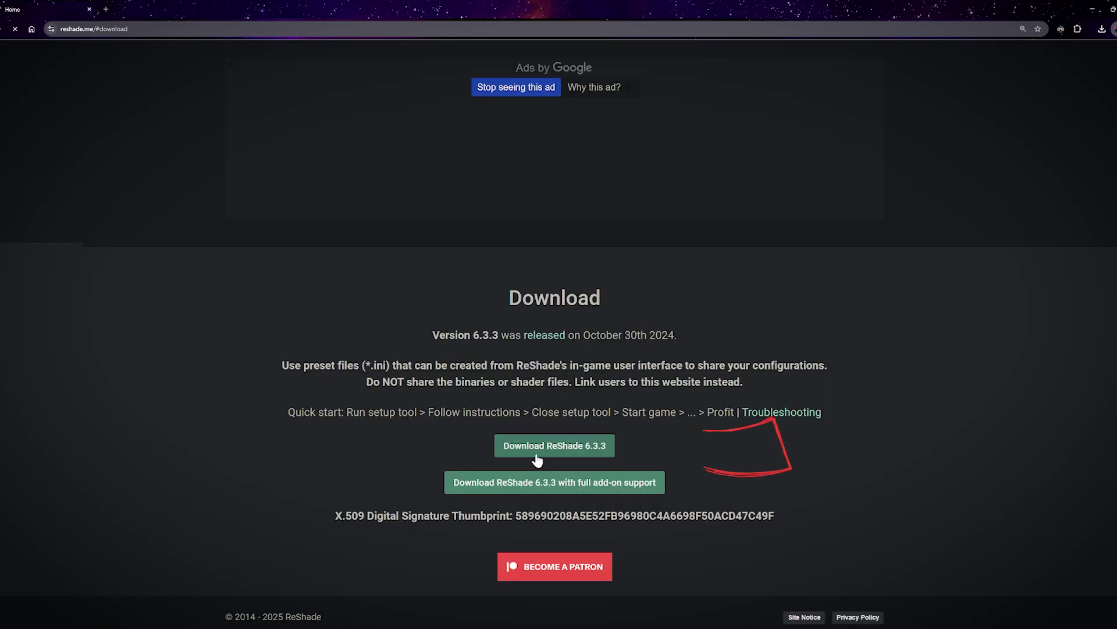
click(536, 452)
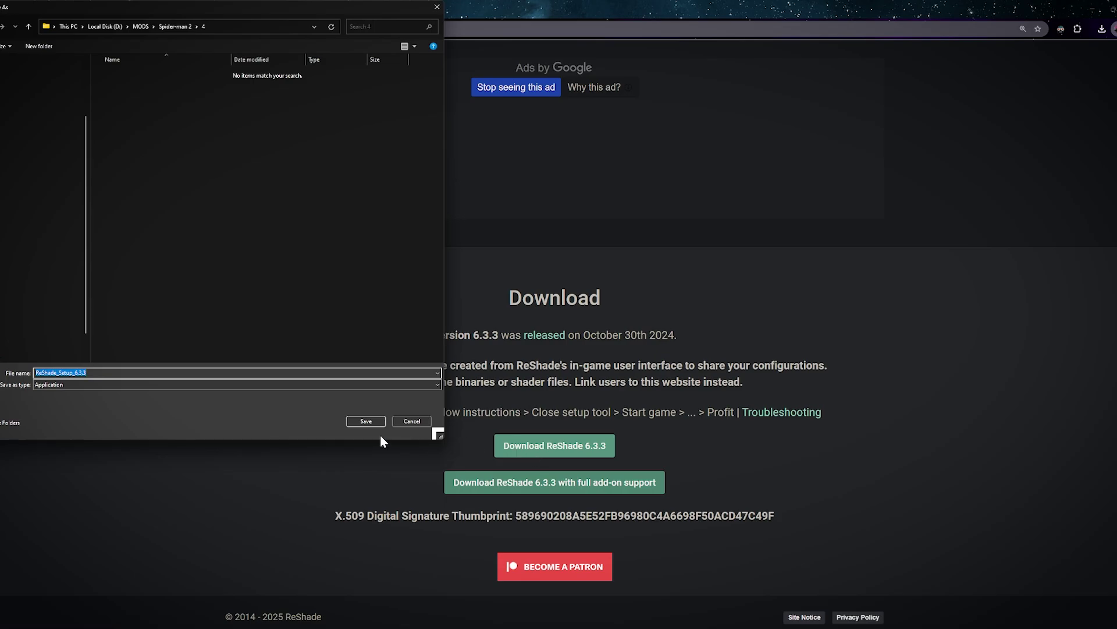
click(366, 421)
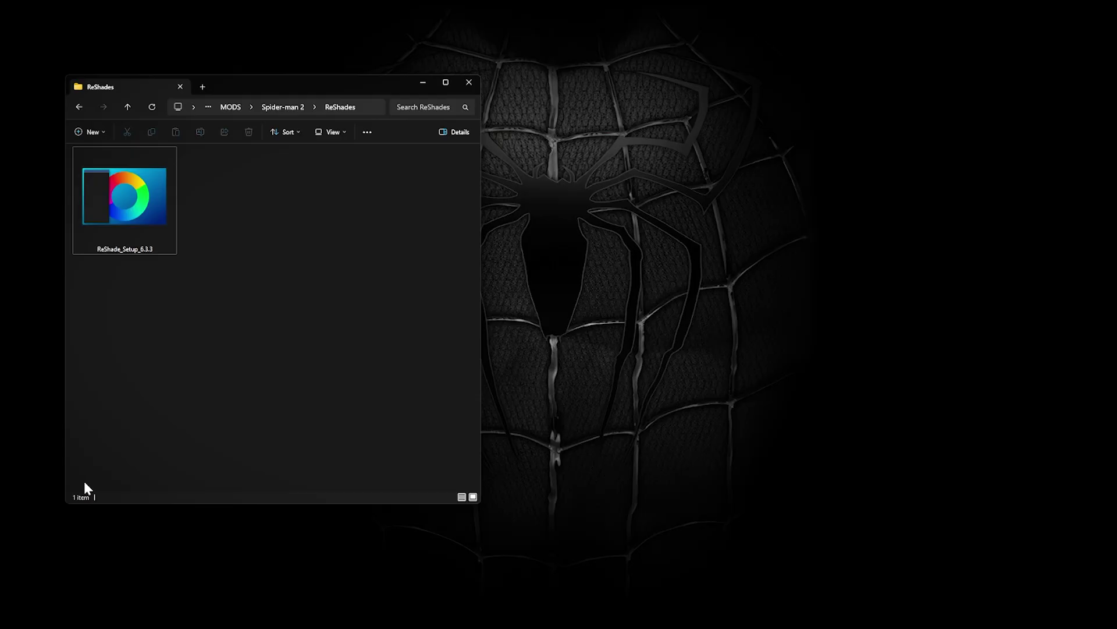
- Run ReShade_Setup_6.3.3 from the ReShades folder, choosing Marvel's Spider-Man 2 as the game and DirectX 10/11/12 as the rendering API
double_click(140, 216)
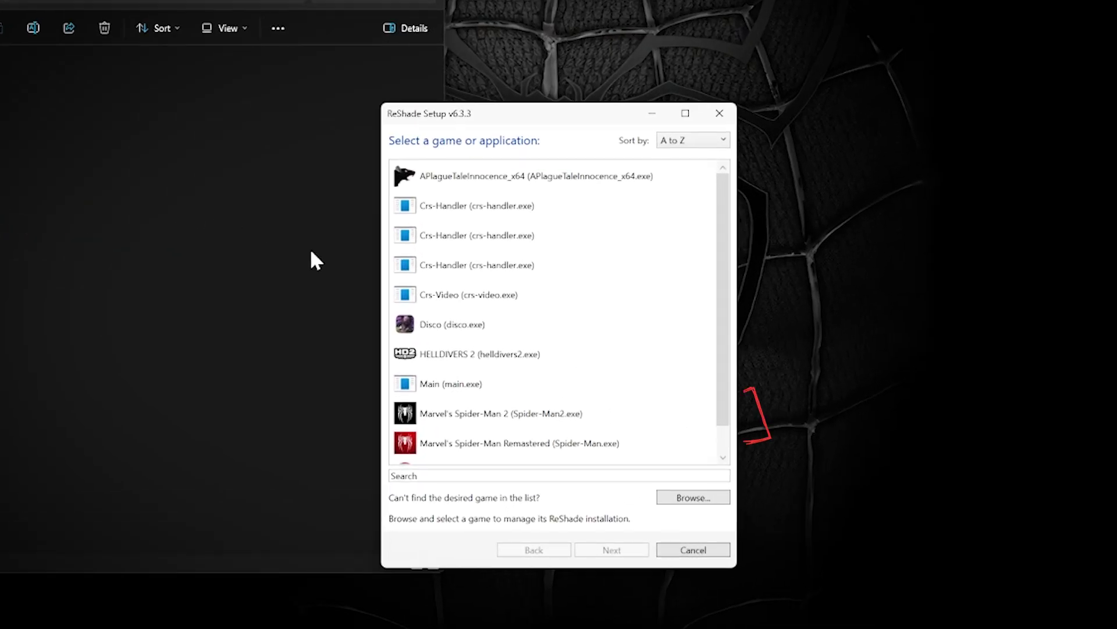
click(530, 412)
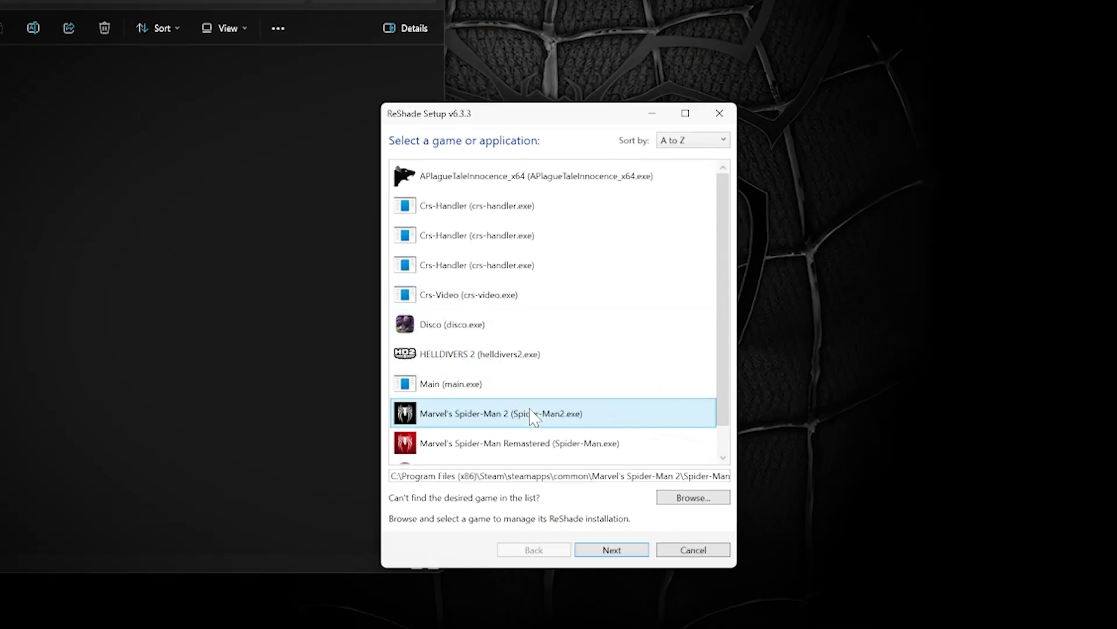
click(587, 551)
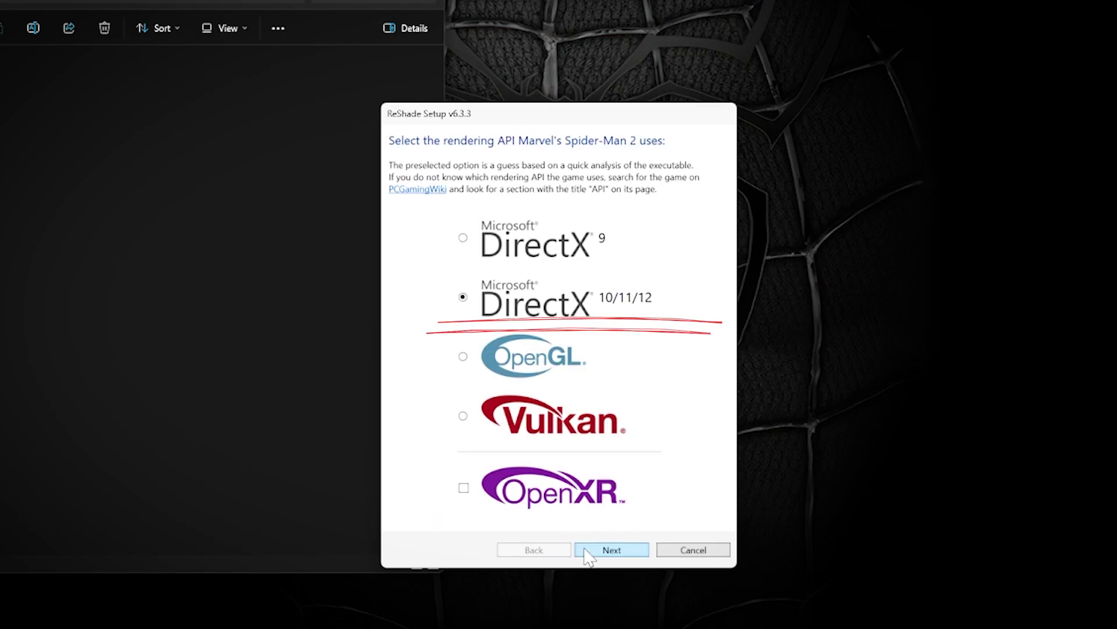
click(589, 553)
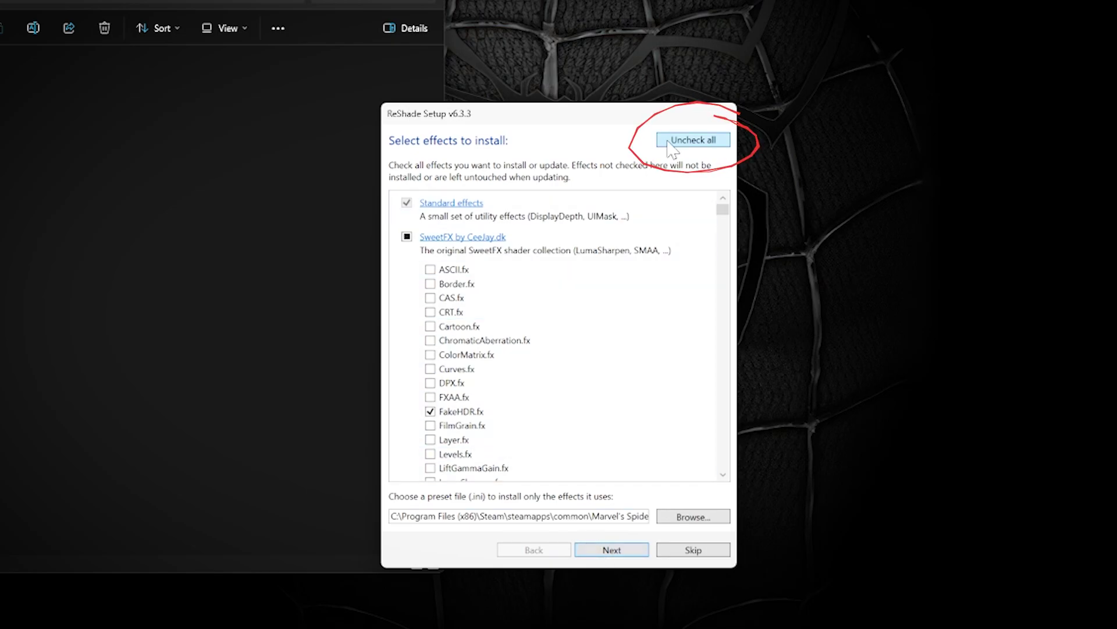
- Clear the preselected effects, mark every effect package for installation, and continue the setup
click(669, 143)
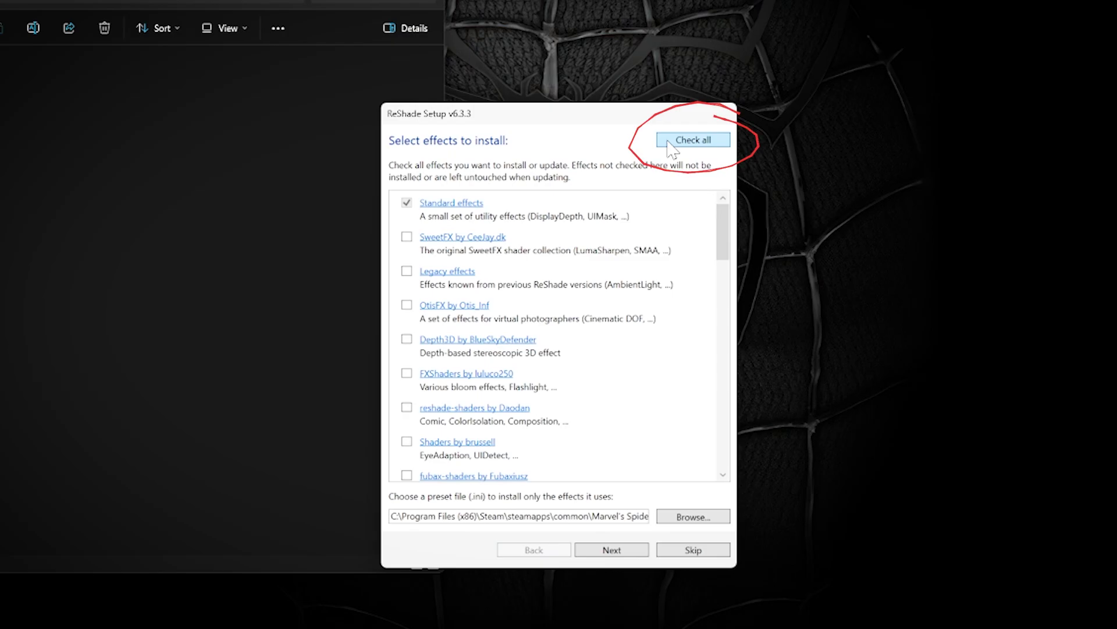
click(670, 143)
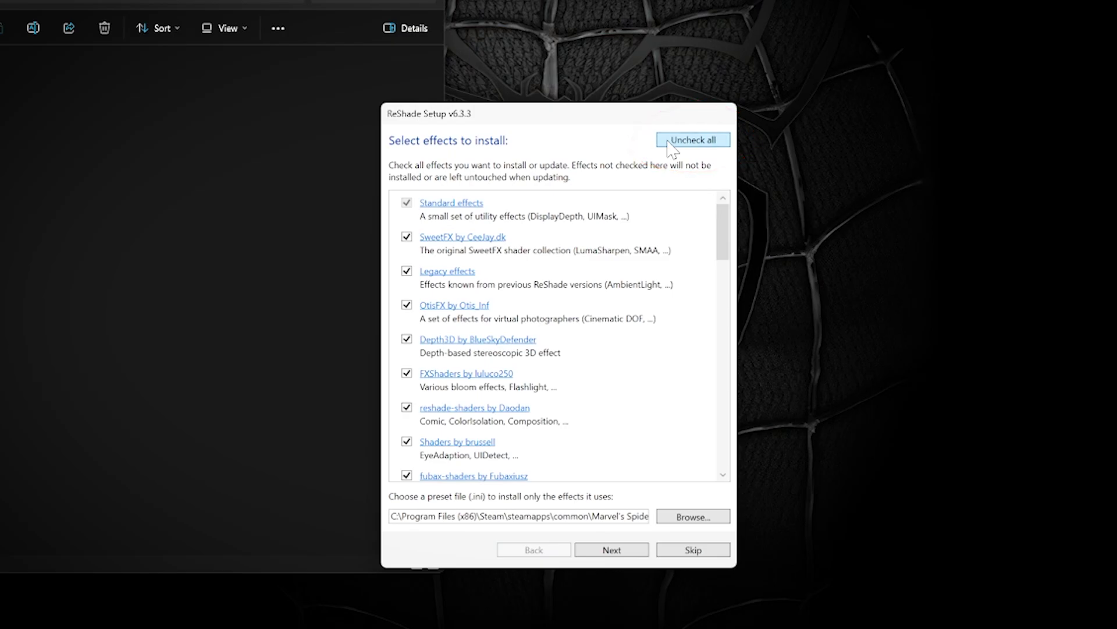
drag(722, 232, 725, 201)
click(612, 552)
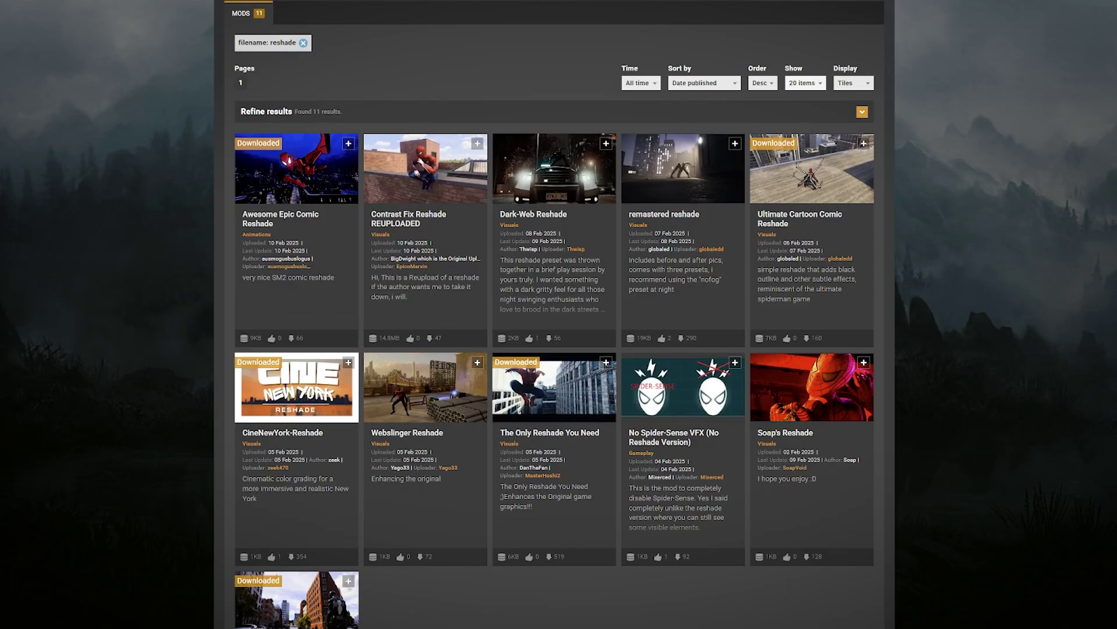
- Download the CineNewYork-Reshade mod manually from Nexus Mods, accepting the additional-files notice, and save the archive
click(340, 407)
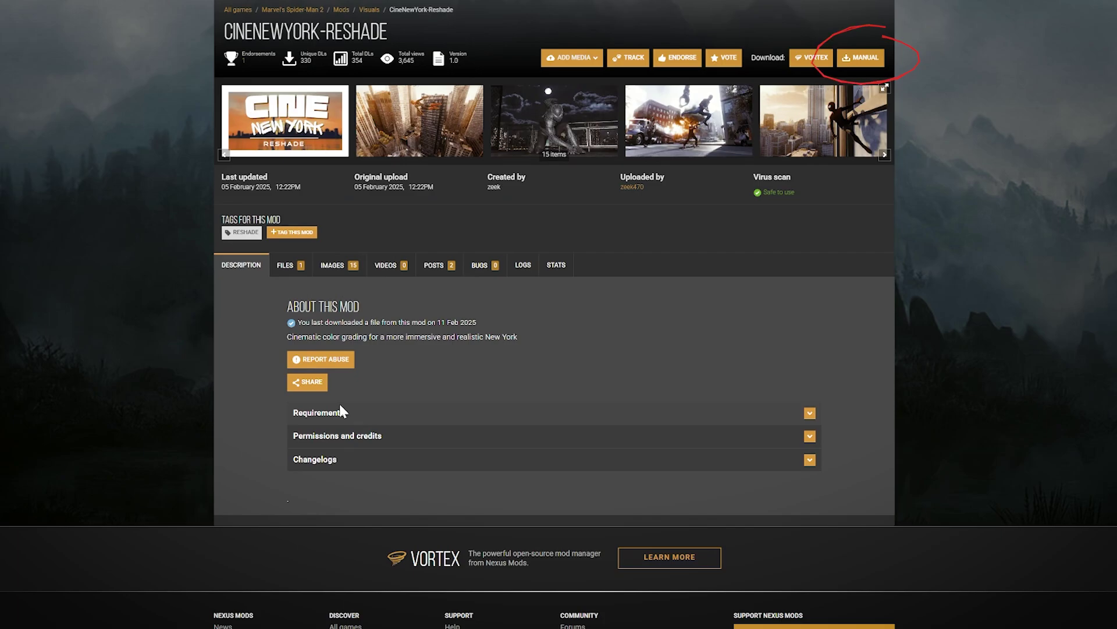
click(867, 58)
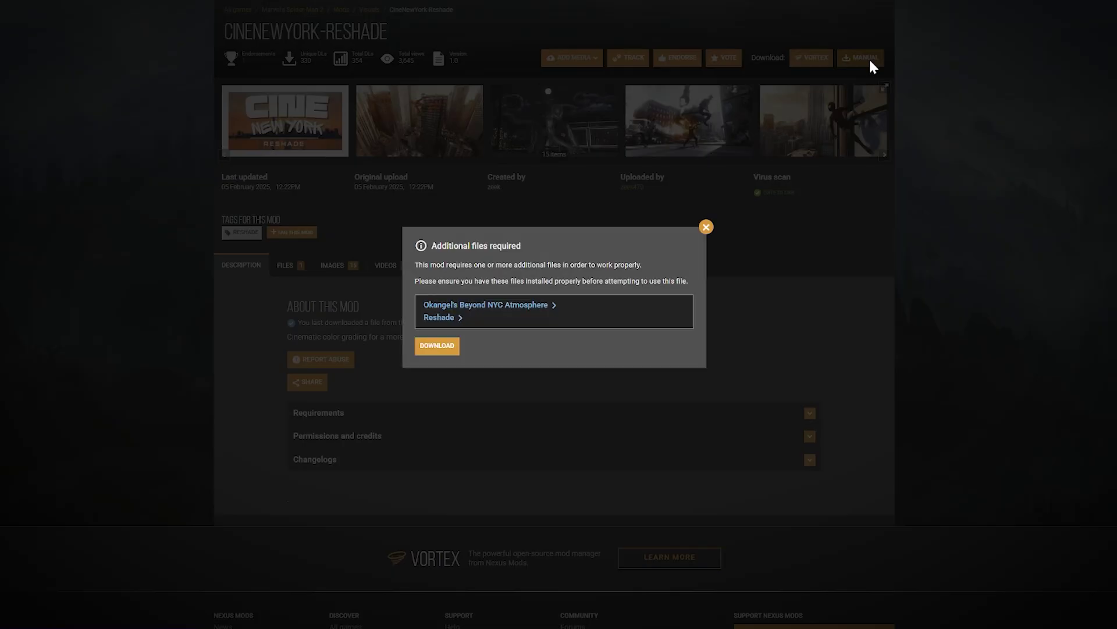
click(436, 346)
click(567, 295)
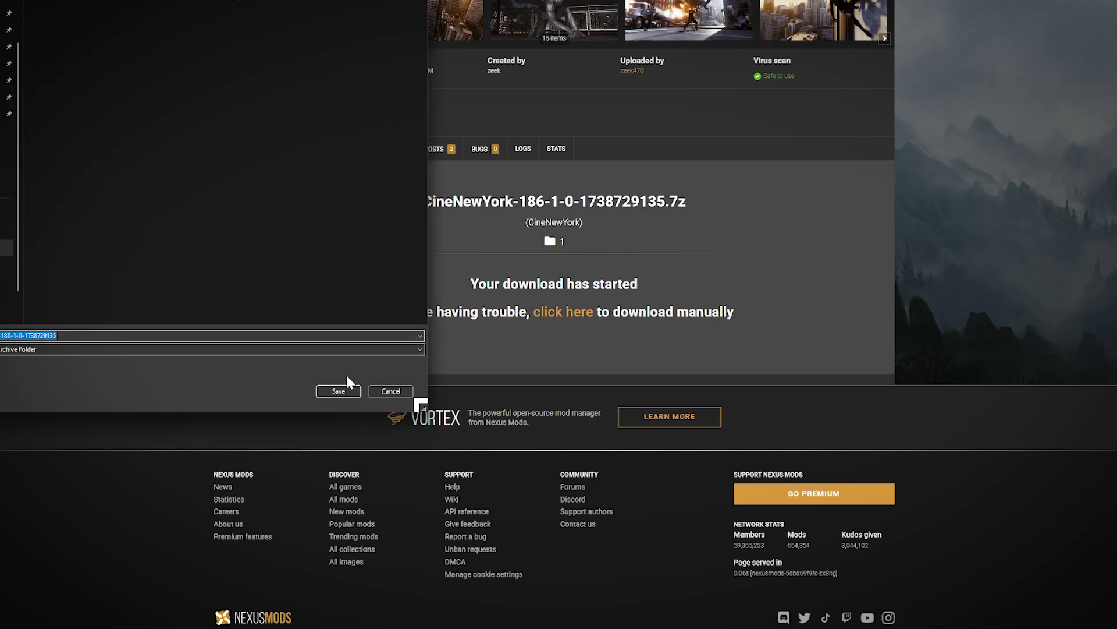
click(340, 390)
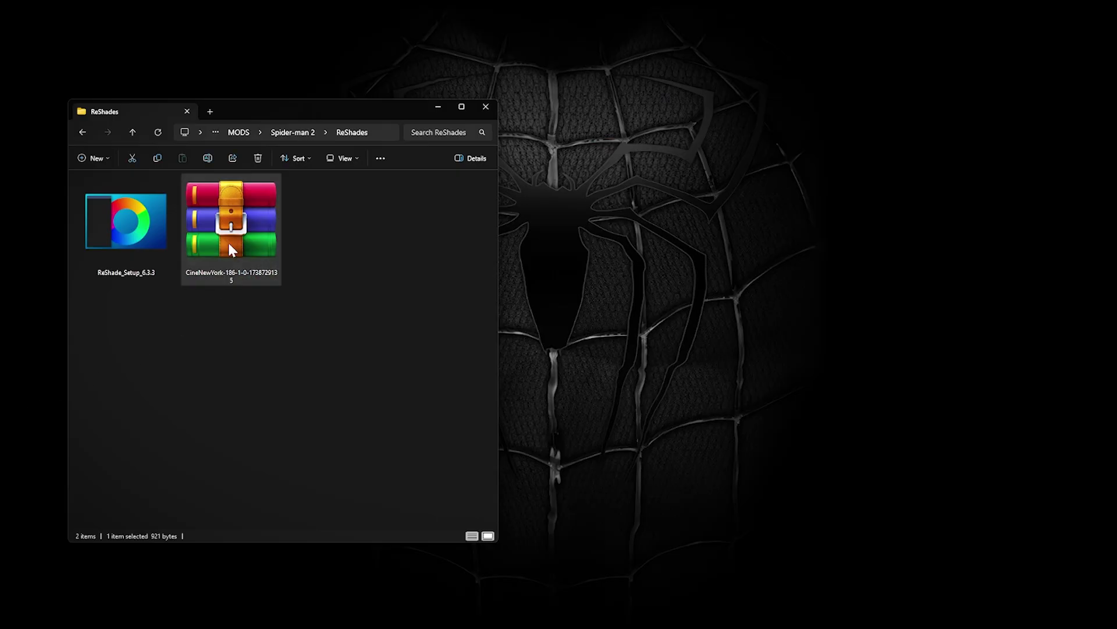
- Extract the CineNewYork archive into the ReShades folder
right_click(228, 239)
mouse_move(270, 417)
click(422, 466)
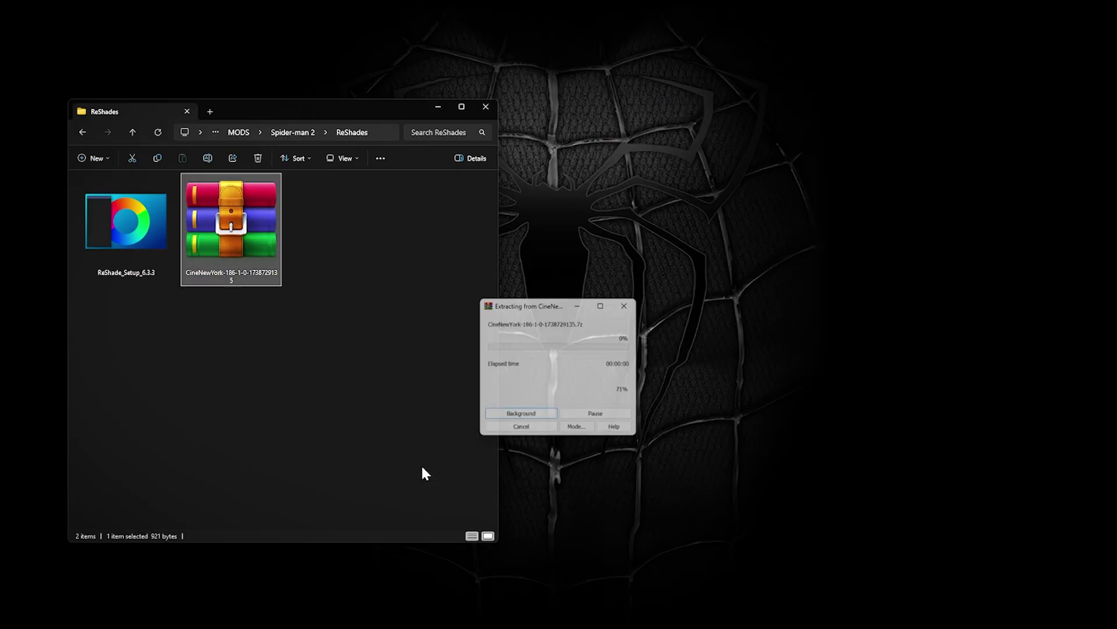
click(419, 465)
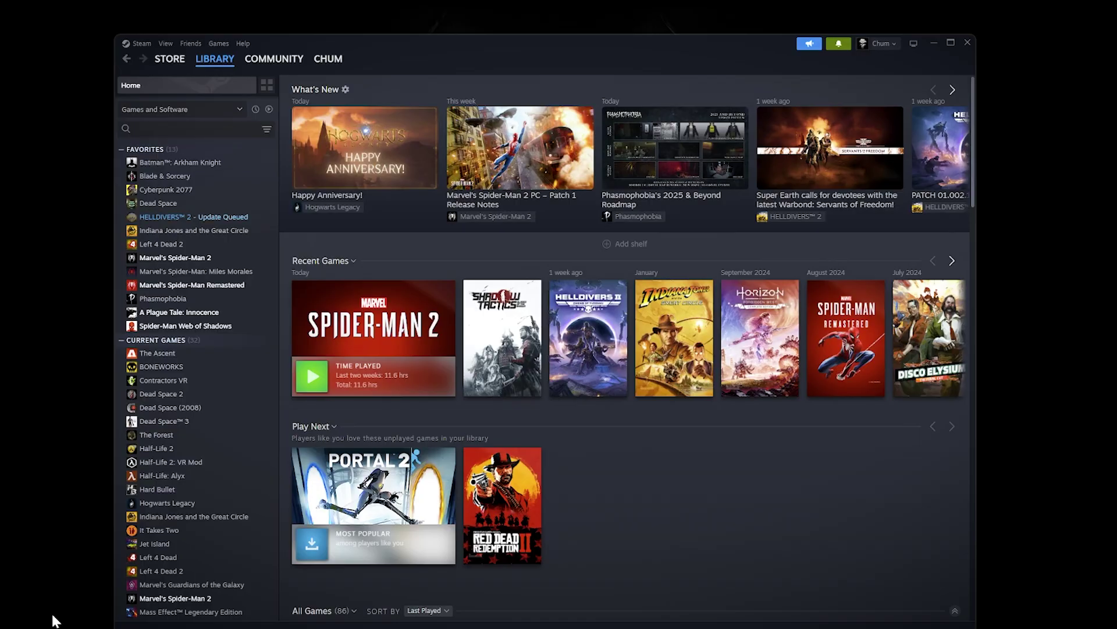
- In the Steam library, open the installation folder of Marvel's Spider-Man 2 through its installed files properties
right_click(386, 343)
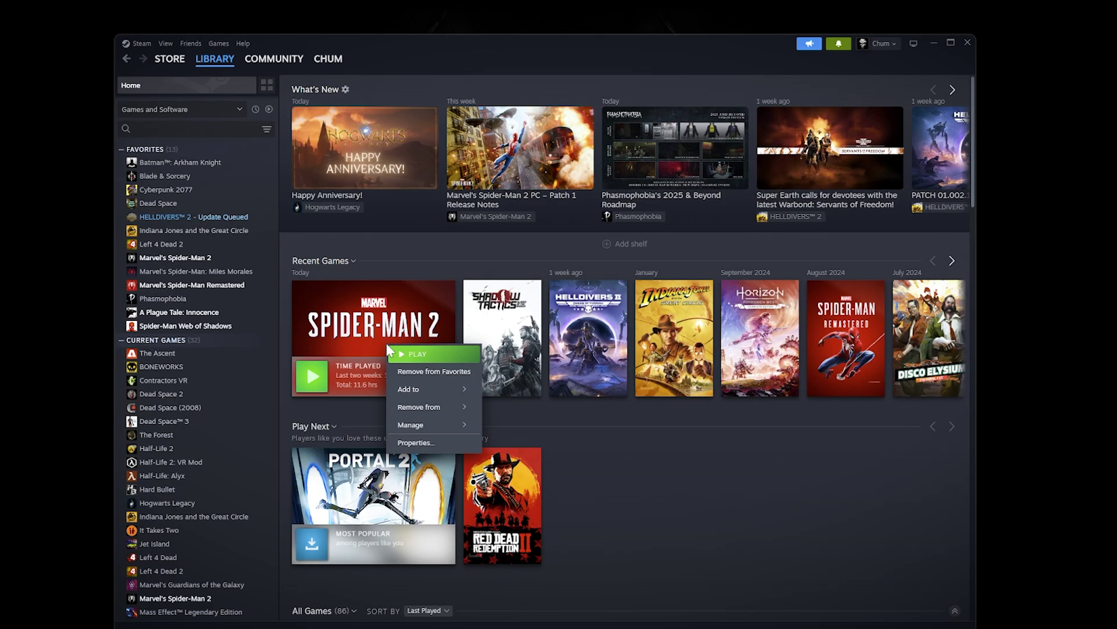
click(416, 440)
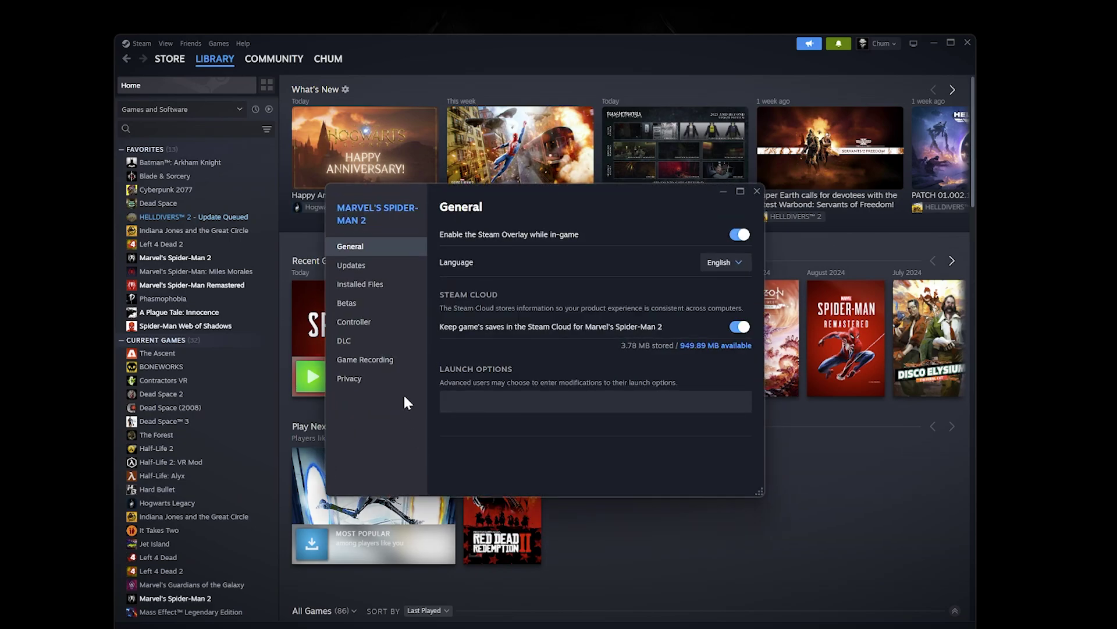
click(370, 285)
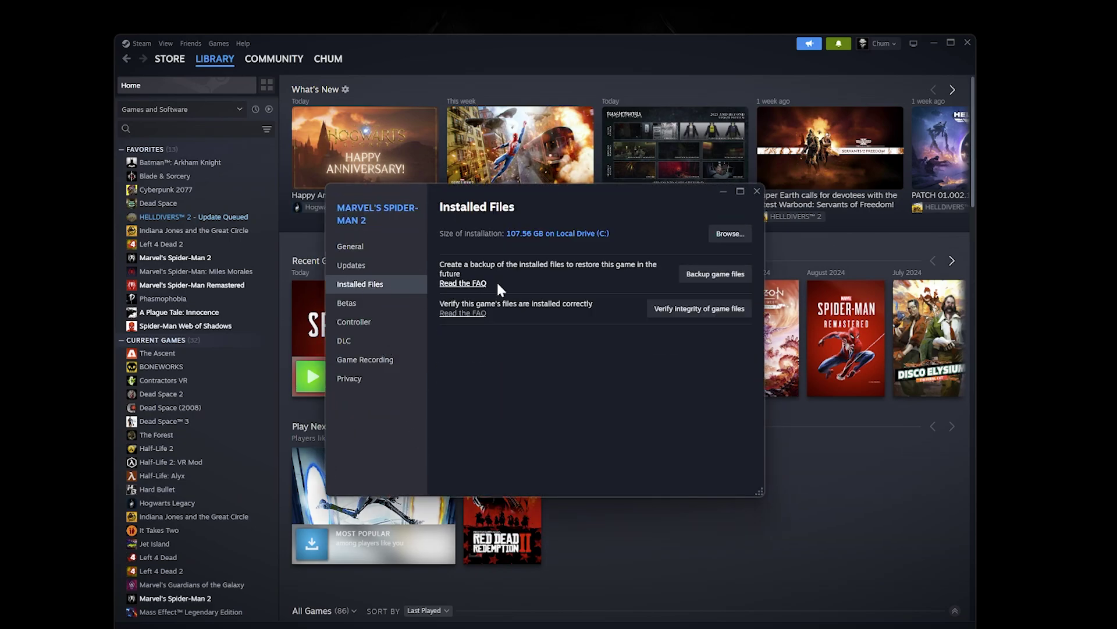
click(716, 239)
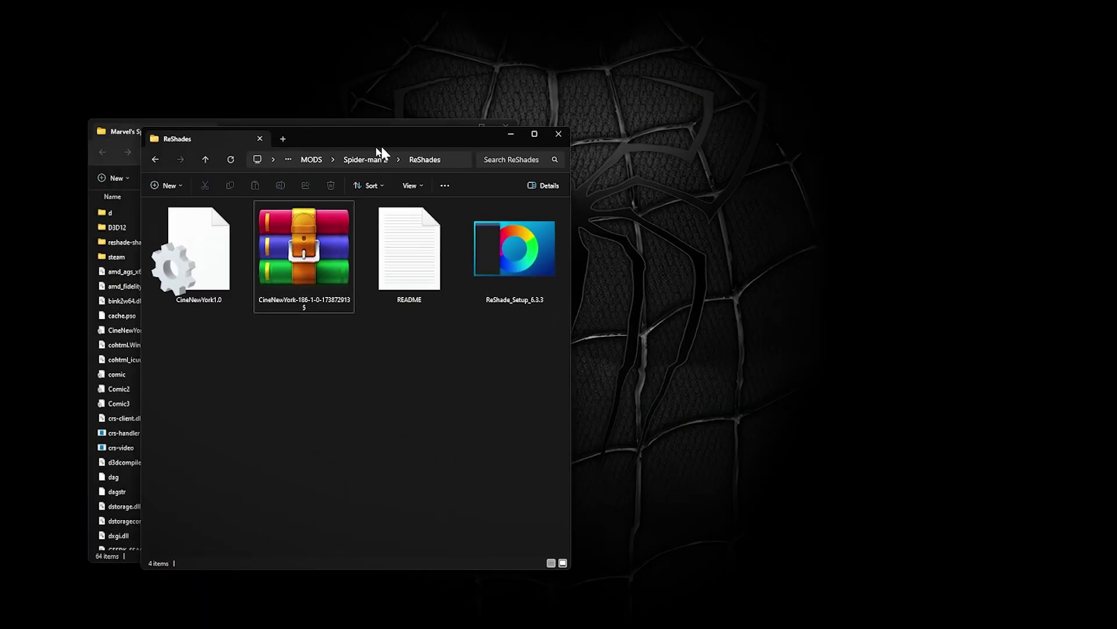
- Place the two folder windows side by side and copy the CineNewYork1.0 preset into the Marvel's Spider-Man 2 folder, replacing the existing file
drag(379, 149, 820, 145)
drag(648, 252, 224, 326)
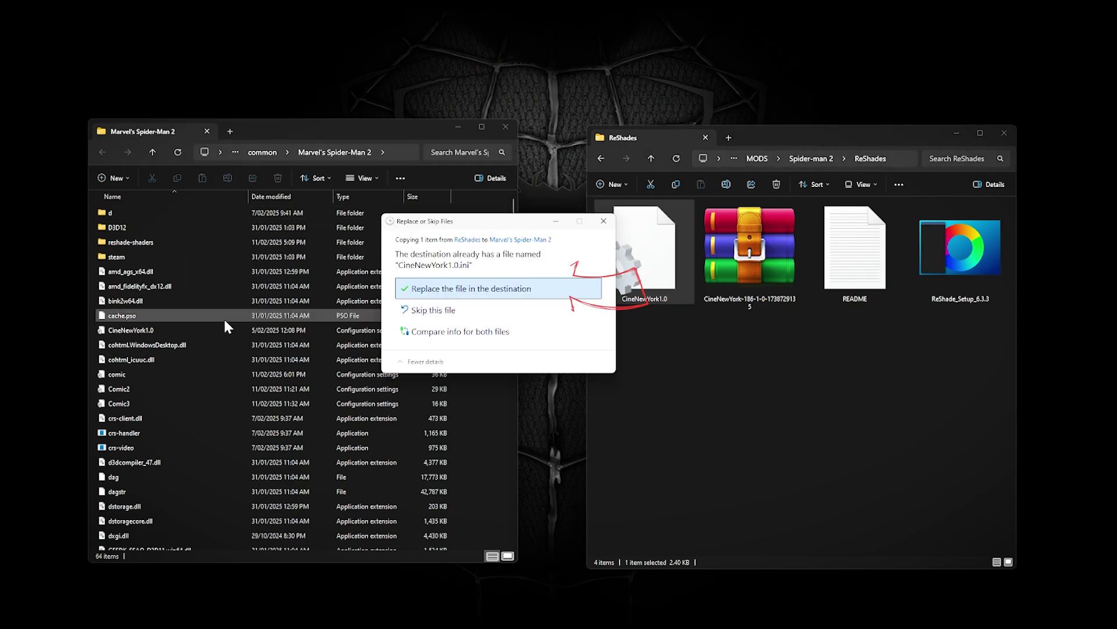
click(429, 289)
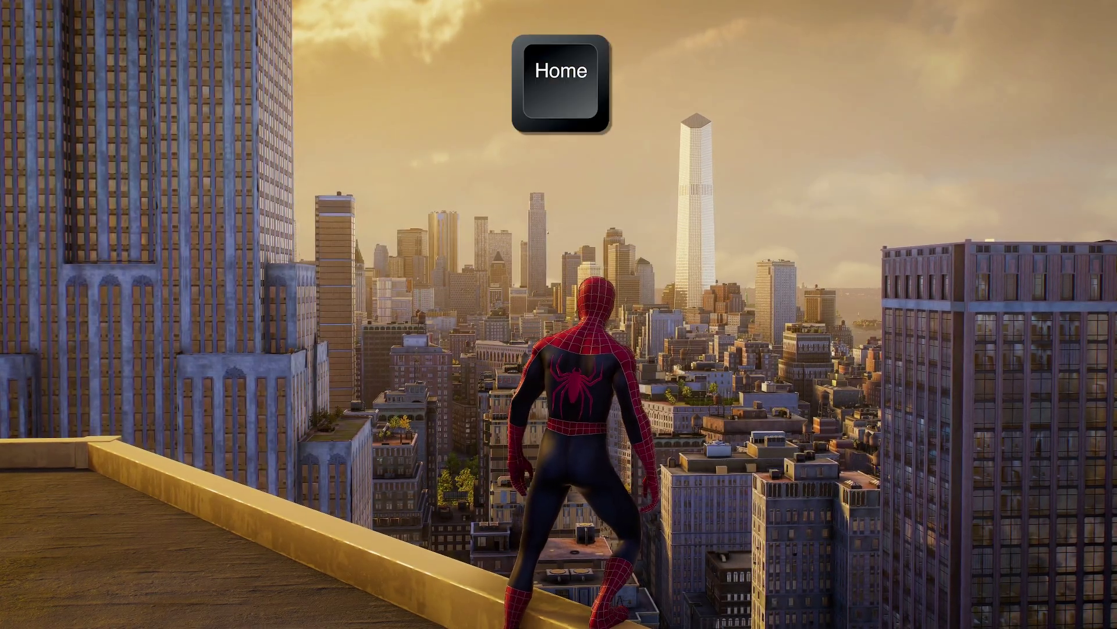
- In the running game, open the ReShade overlay and load the CineNewYork1.0.ini preset
key(Home)
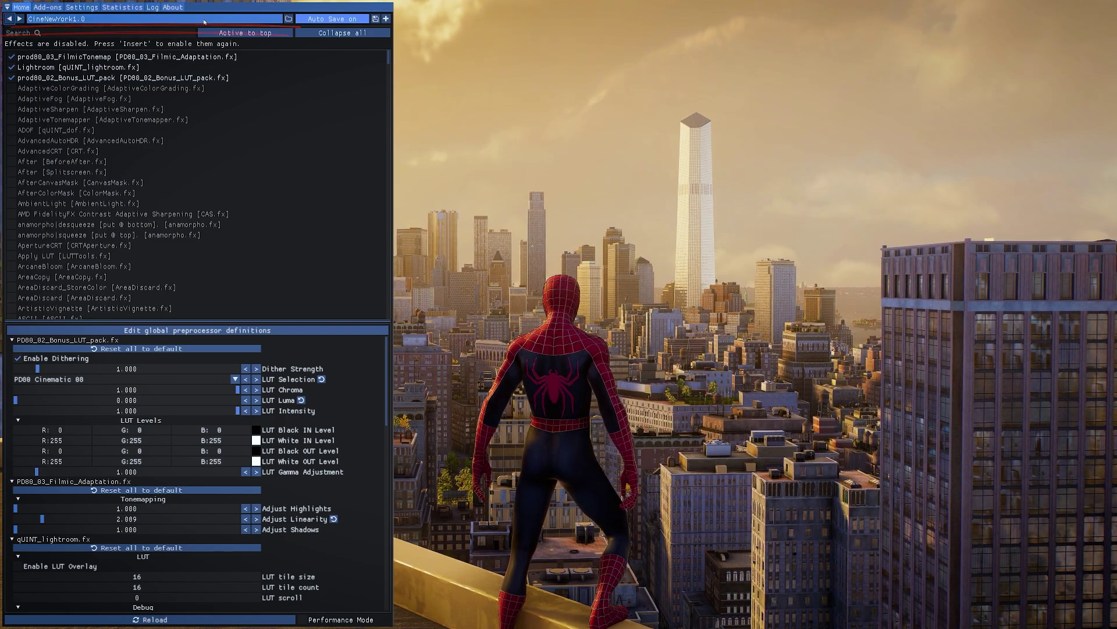
click(93, 18)
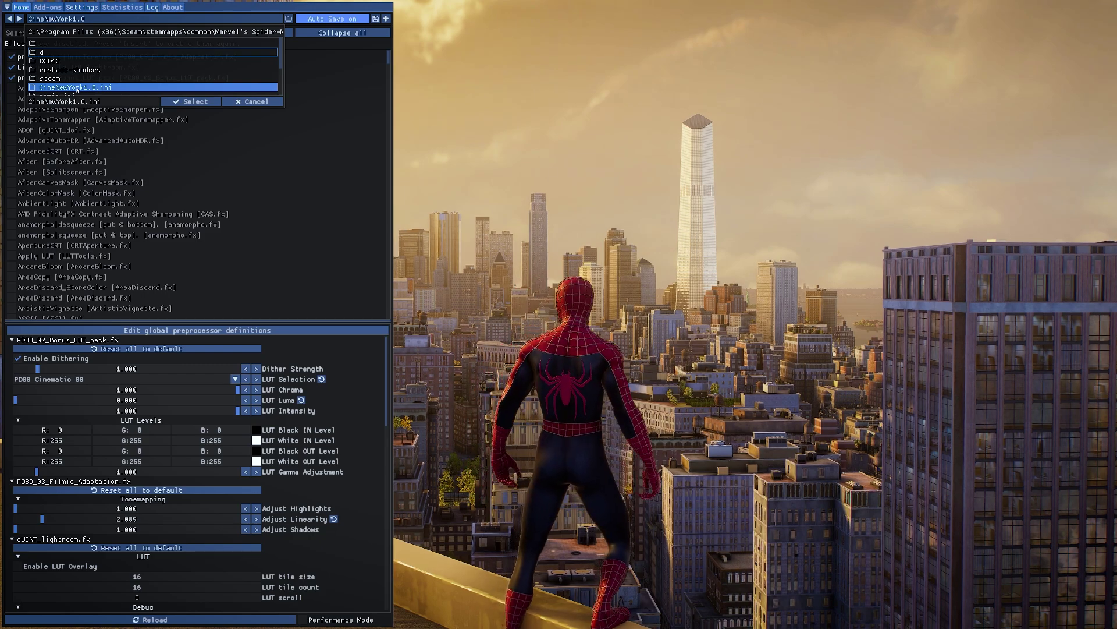
click(181, 102)
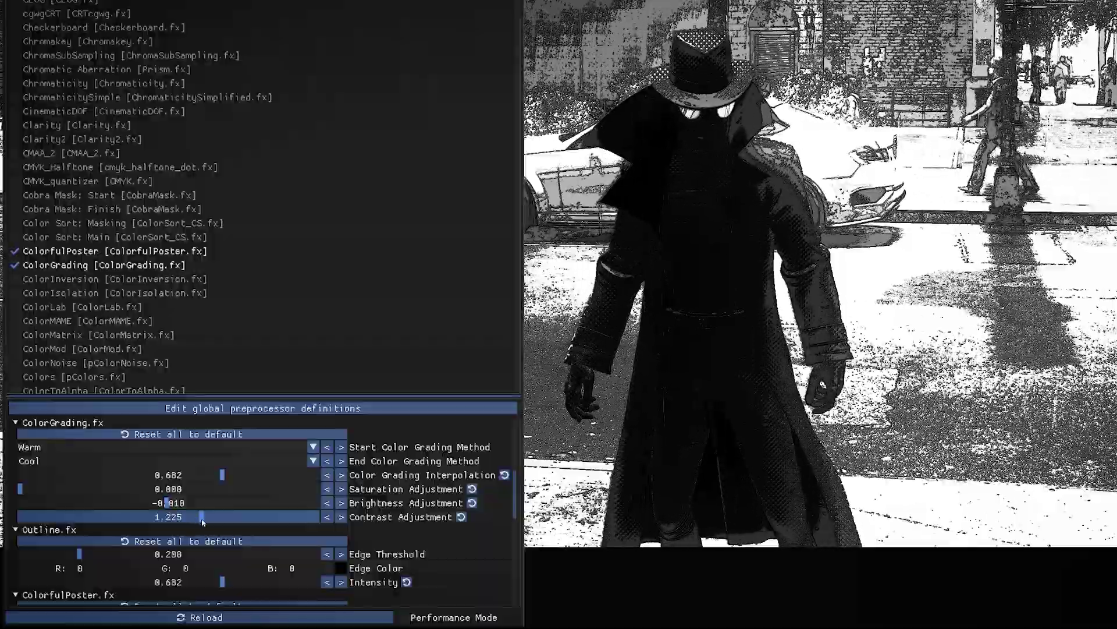
- Adjust the contrast of the ColorGrading effect in the black-and-white comic preset
drag(202, 522, 224, 516)
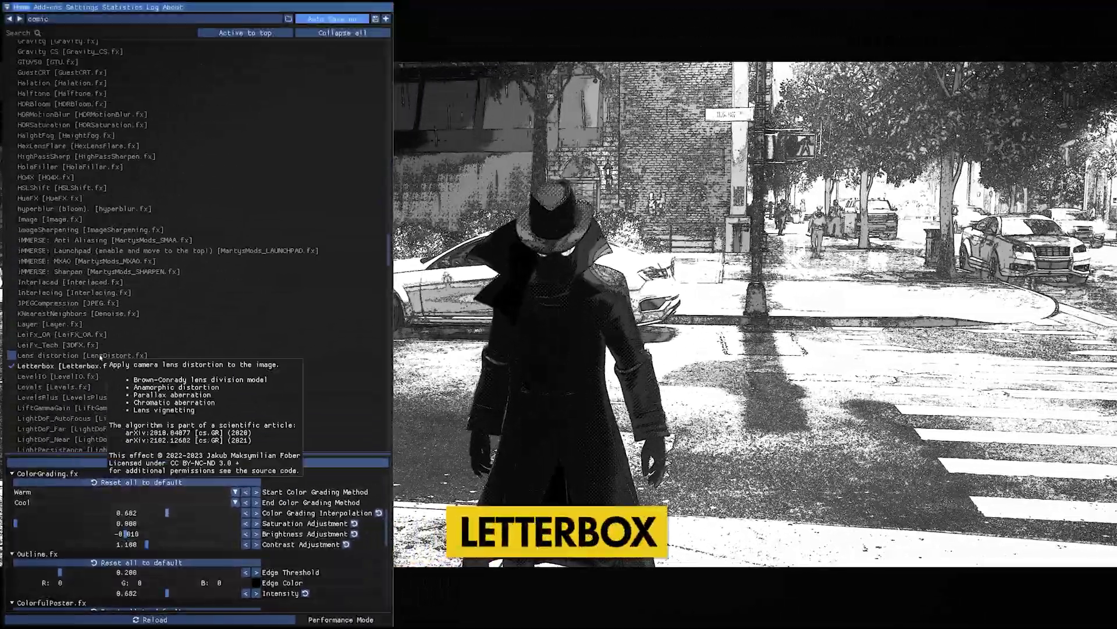
- Switch the Letterbox effect off and on again, and change its aspect ratio to about 3
scroll(100, 357, down, 2)
click(48, 290)
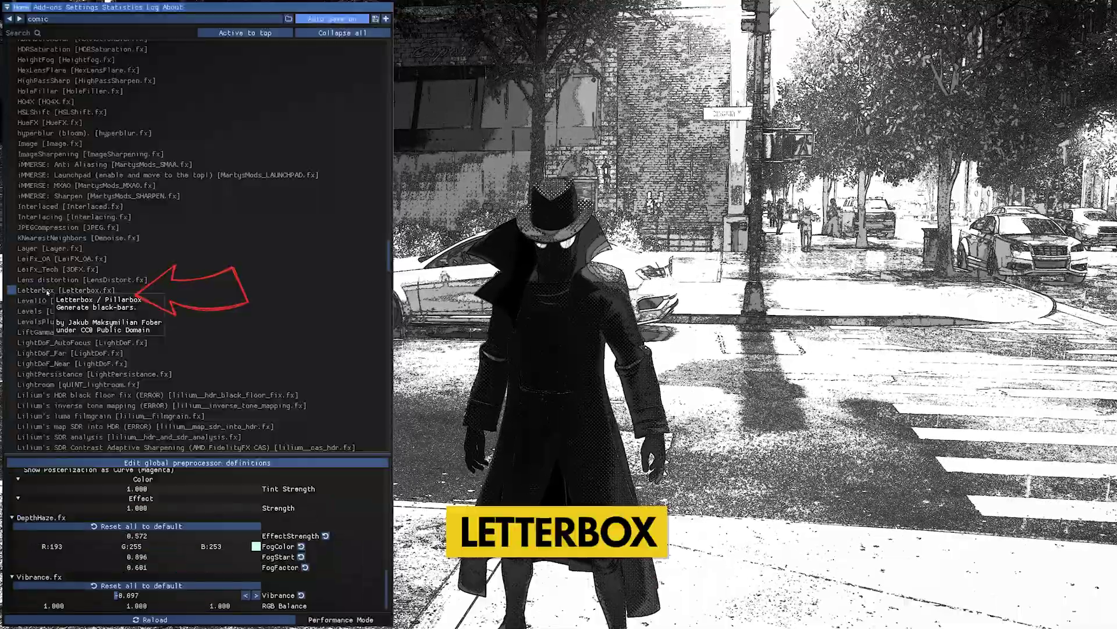
click(47, 290)
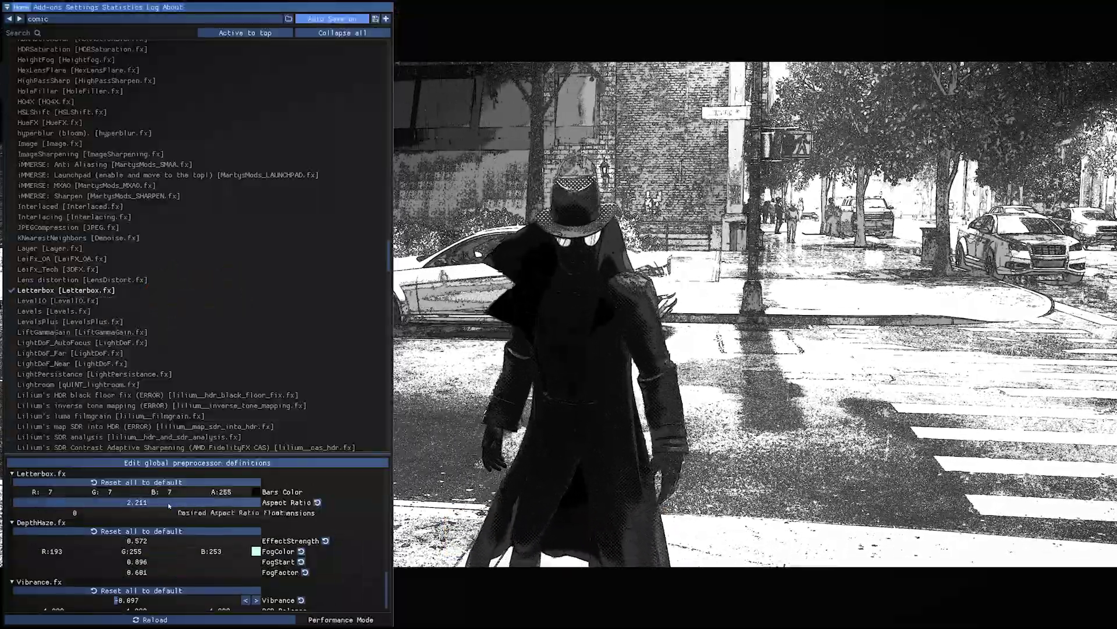
drag(169, 505, 117, 504)
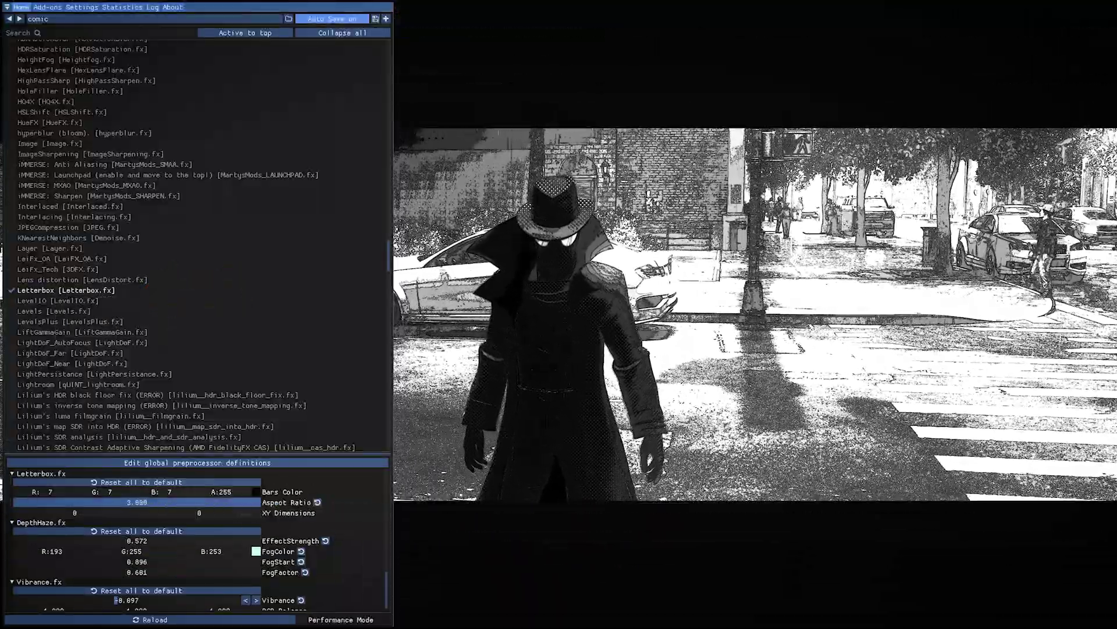
- Find the SOutline effect further down the effects list and enable it
scroll(84, 298, down, 20)
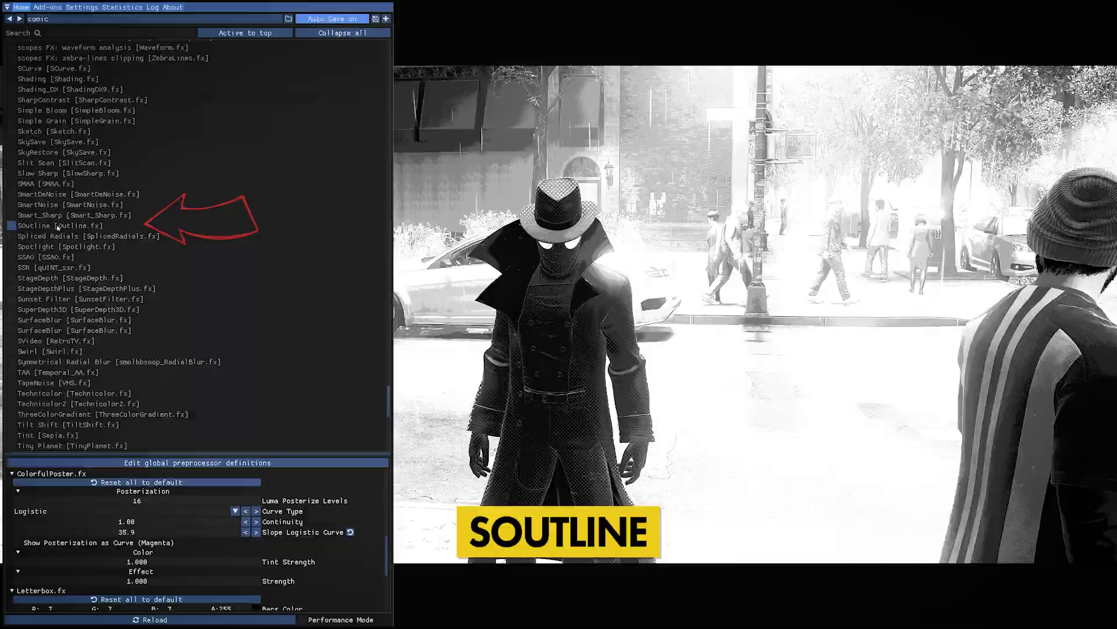
click(12, 225)
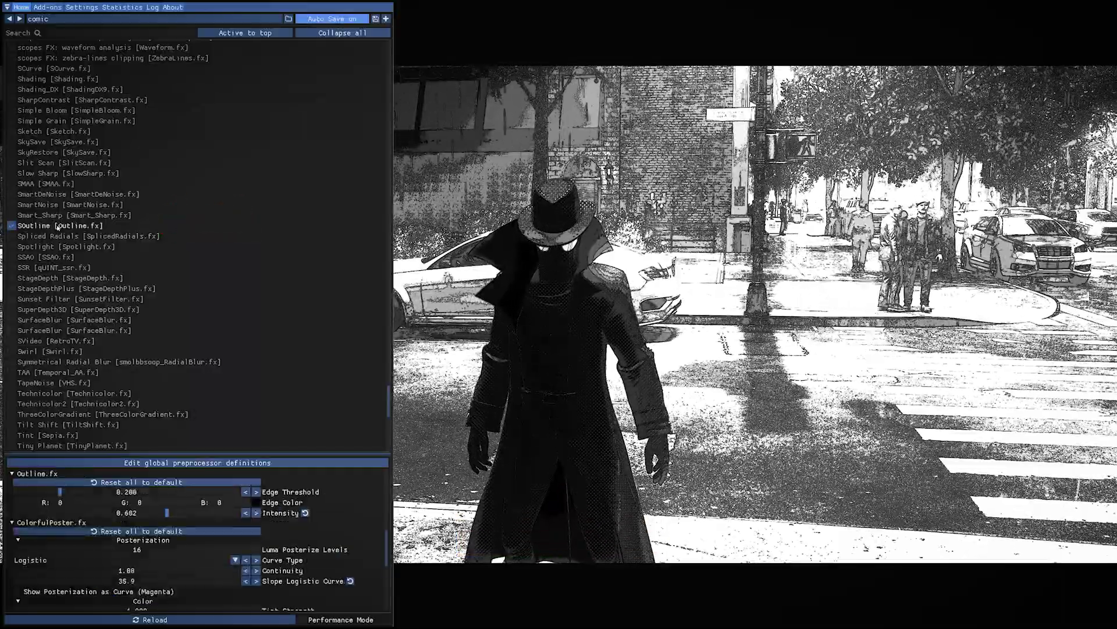